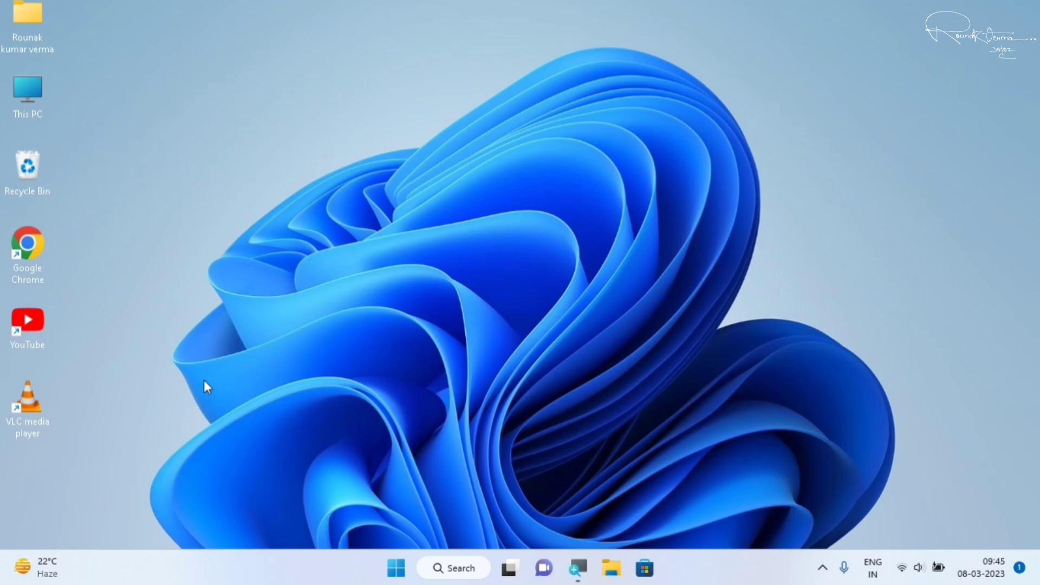
Move the VLC media player shortcut to a free desktop area, run it as administrator, and reposition its window.
left_click_drag(22, 400, 259, 82)
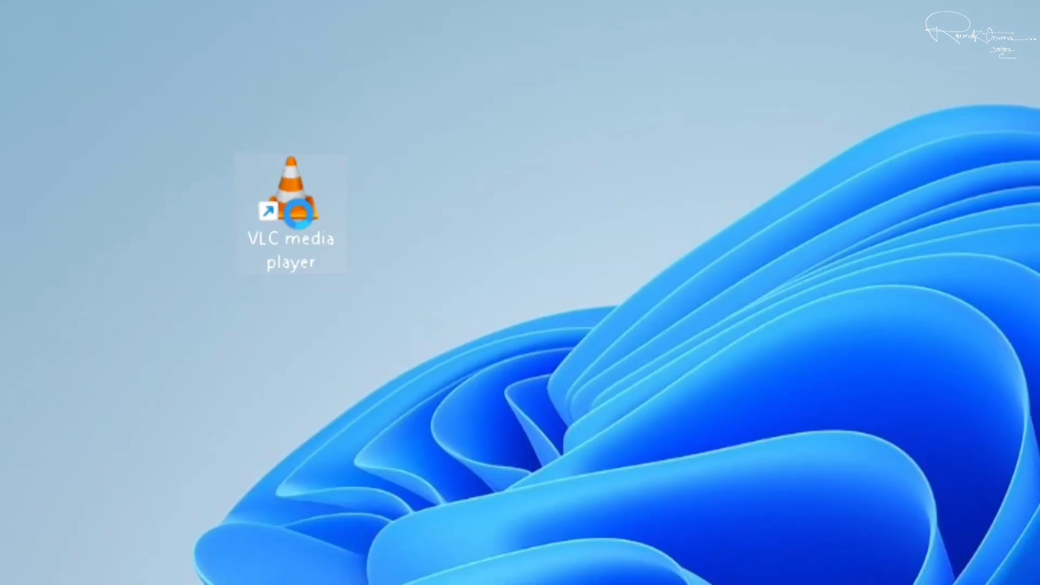
right_click(299, 215)
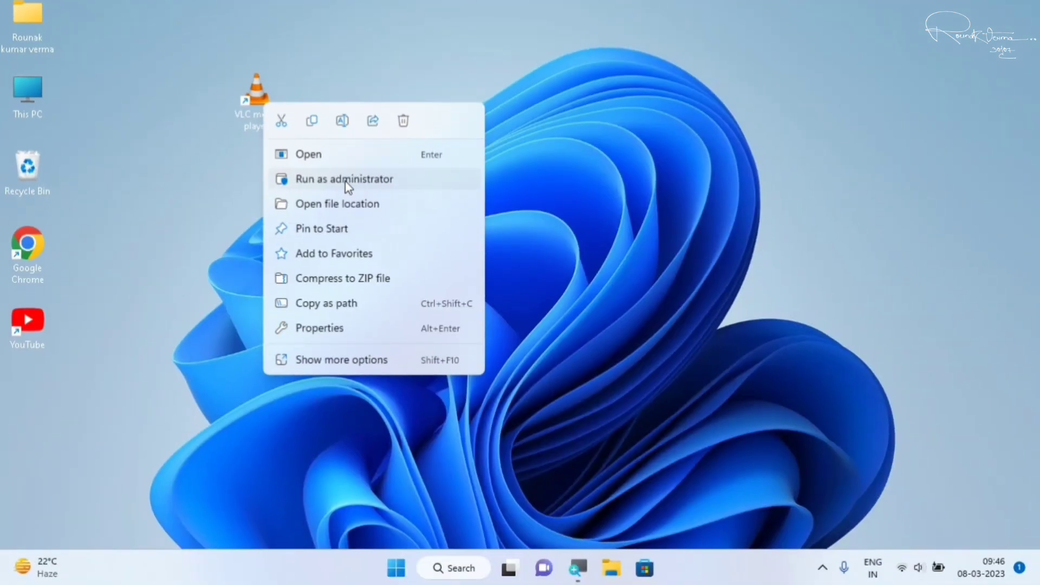
left_click(346, 184)
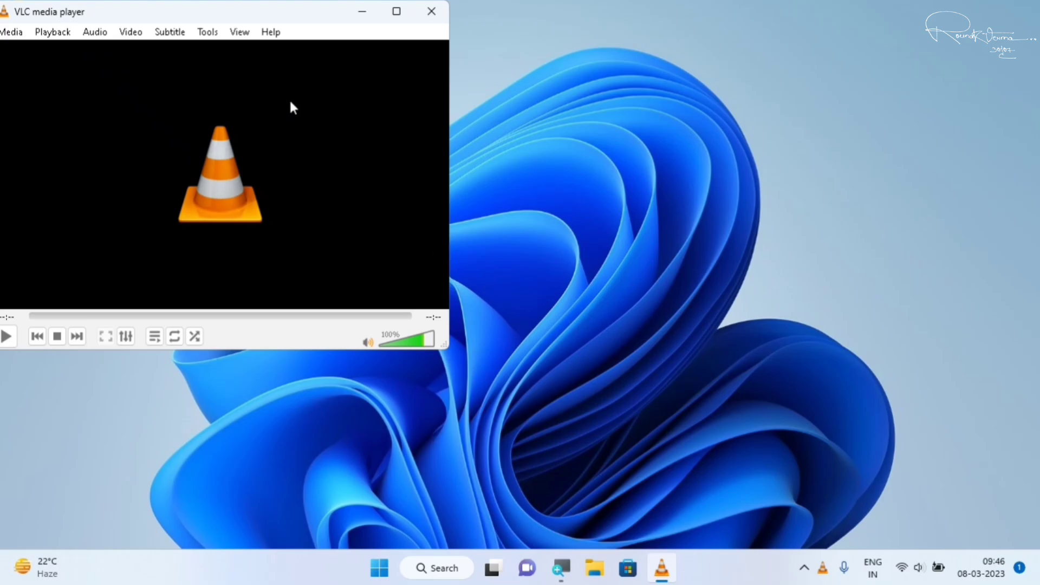
left_click_drag(165, 11, 604, 57)
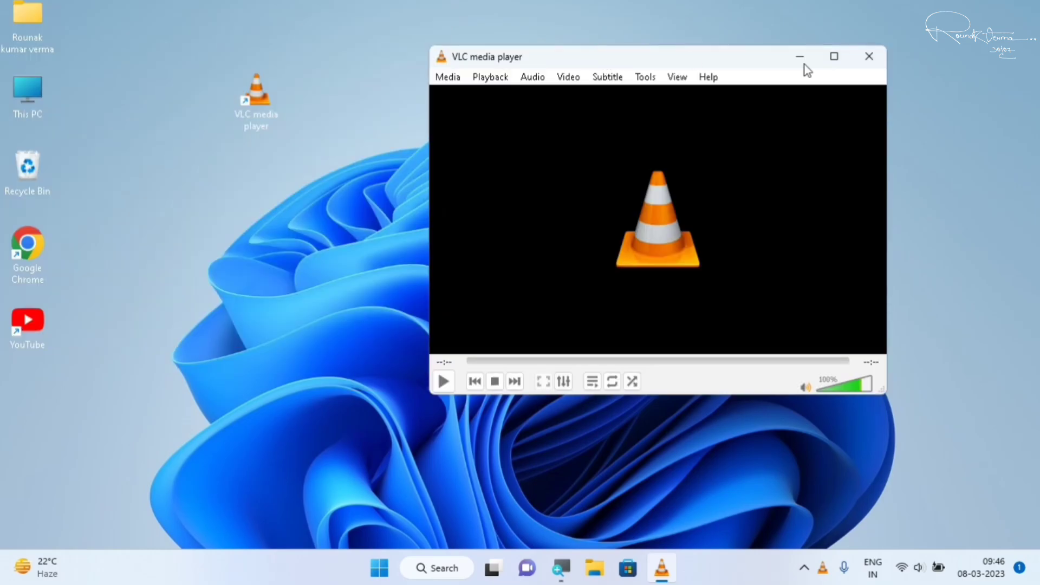
Close VLC media player and return its desktop shortcut to its place below the YouTube shortcut.
left_click(870, 57)
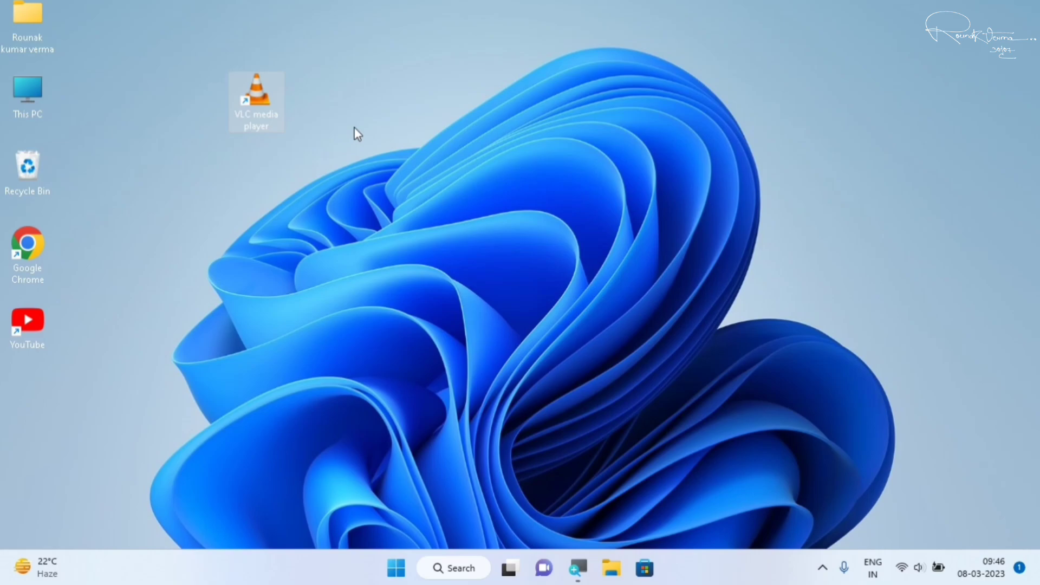
left_click_drag(265, 88, 37, 395)
left_click(479, 231)
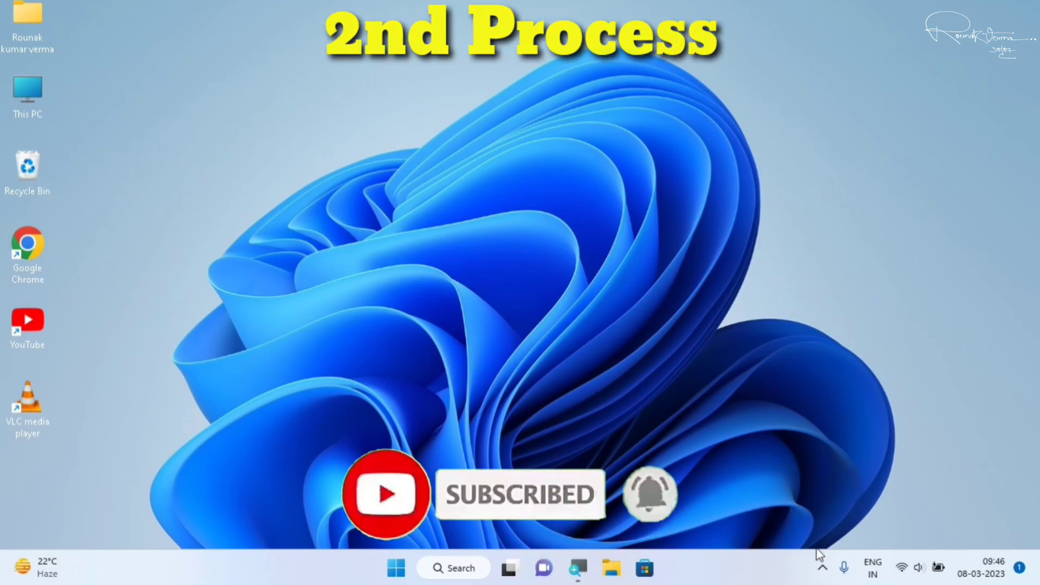
Open the Windows Security dashboard through its icon among the hidden system tray icons.
mouse_move(835, 574)
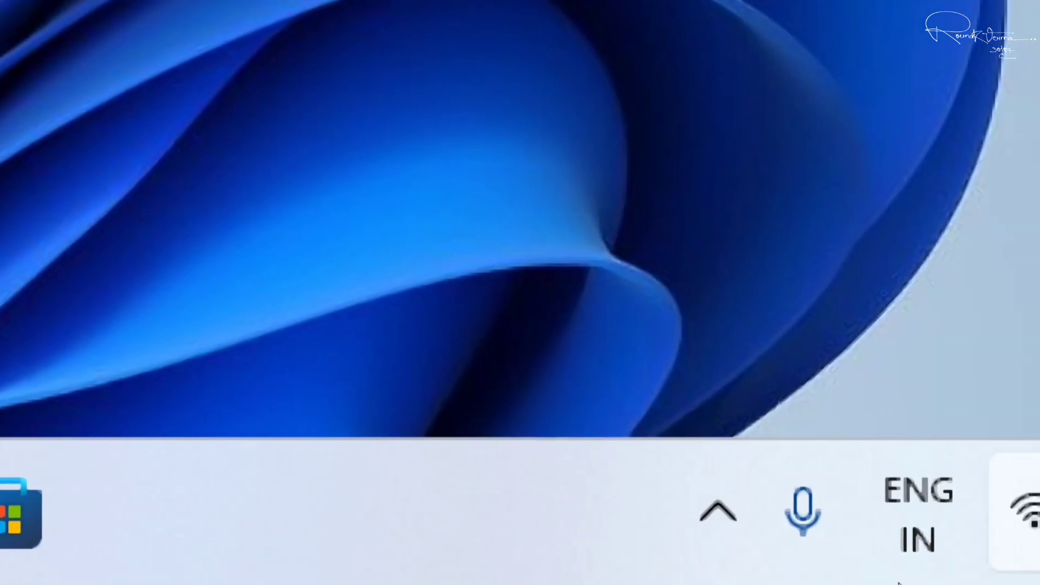
left_click(829, 570)
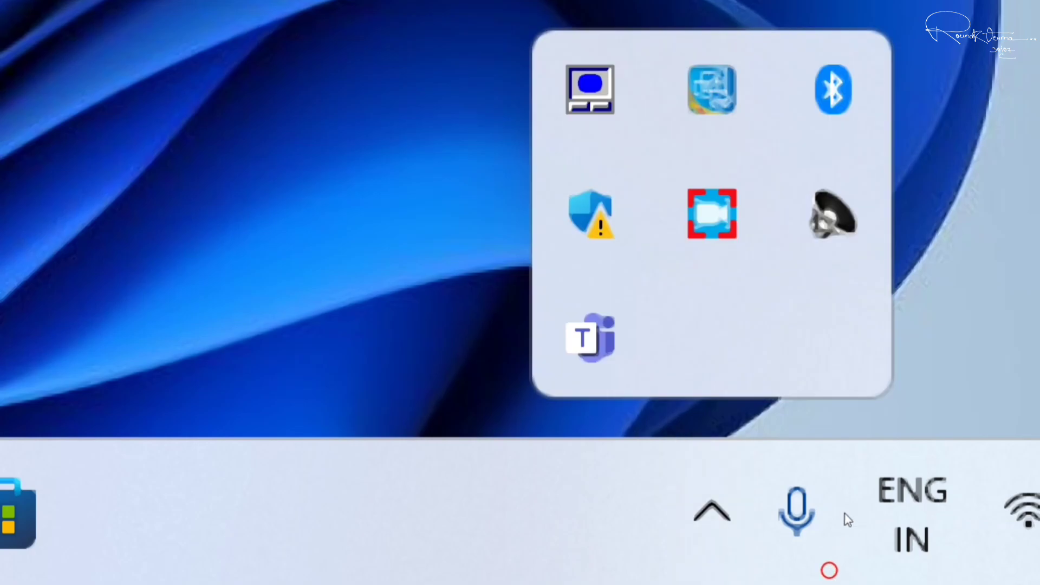
key("Down")
key("Down")
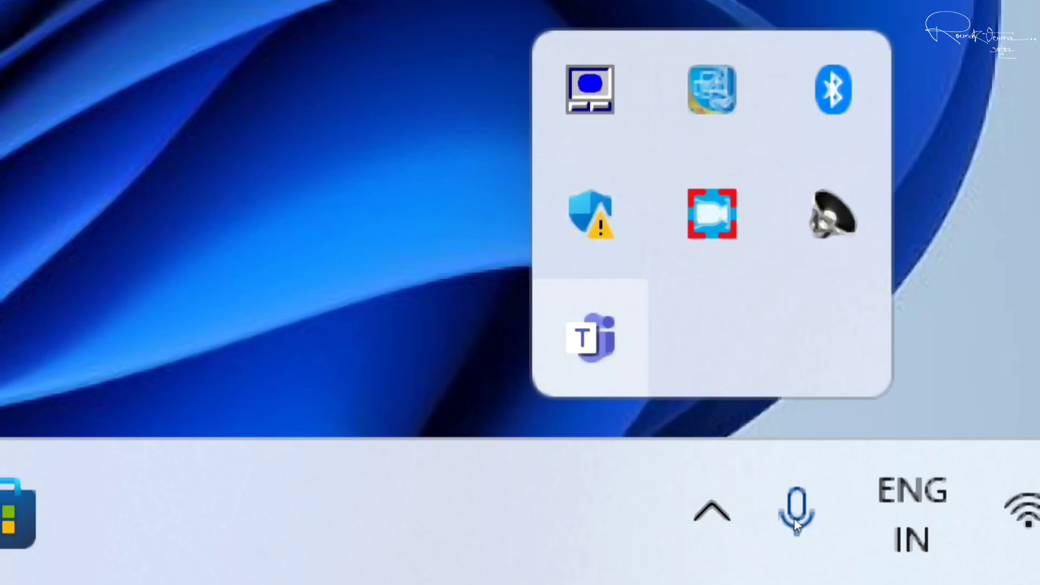
key("Up")
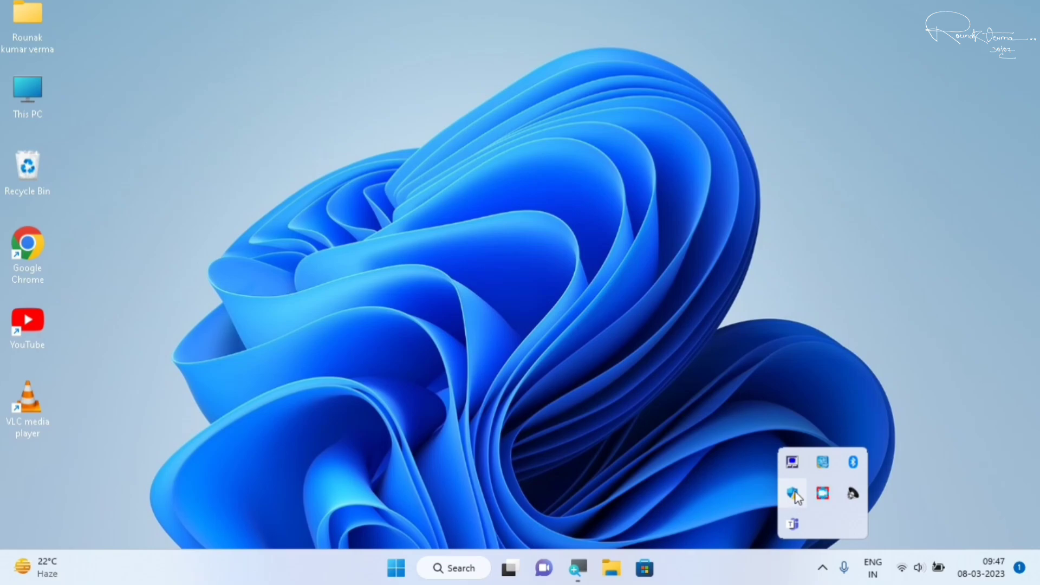
right_click(795, 493)
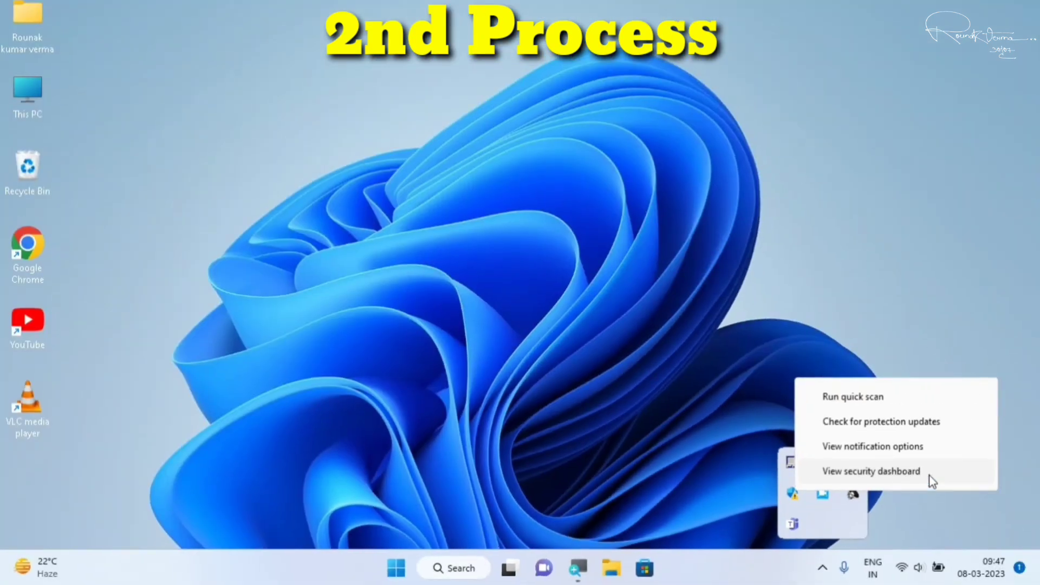
left_click(933, 481)
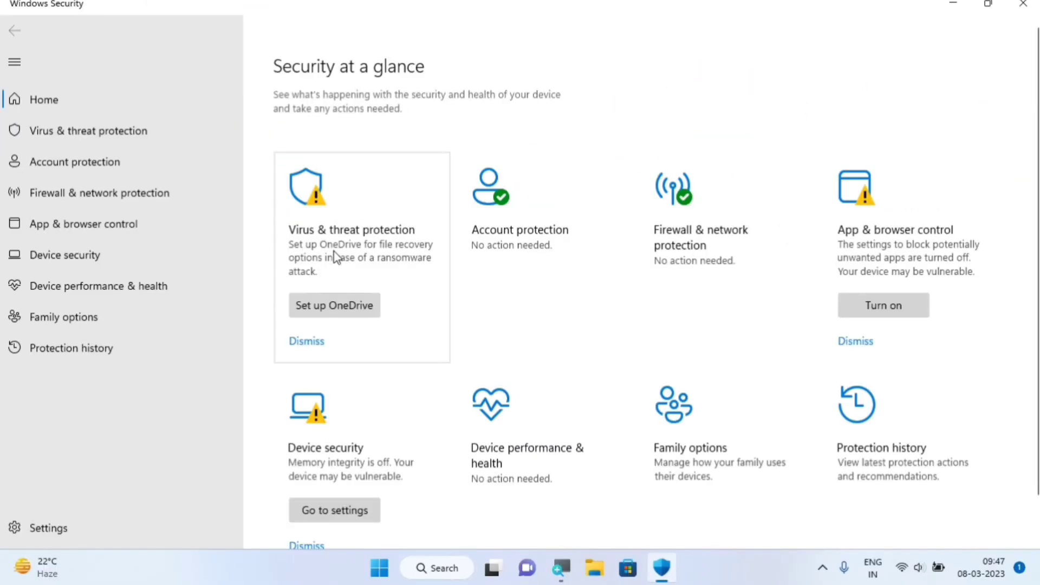
Turn off Real-time protection in the Virus & threat protection settings, and close Windows Security.
left_click(334, 251)
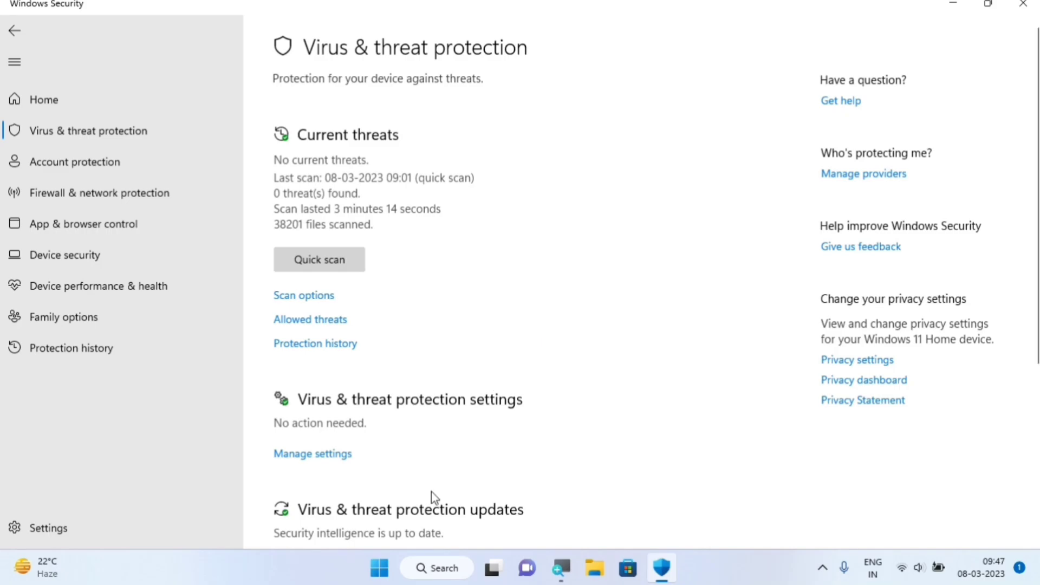
scroll(428, 492, "down", 1)
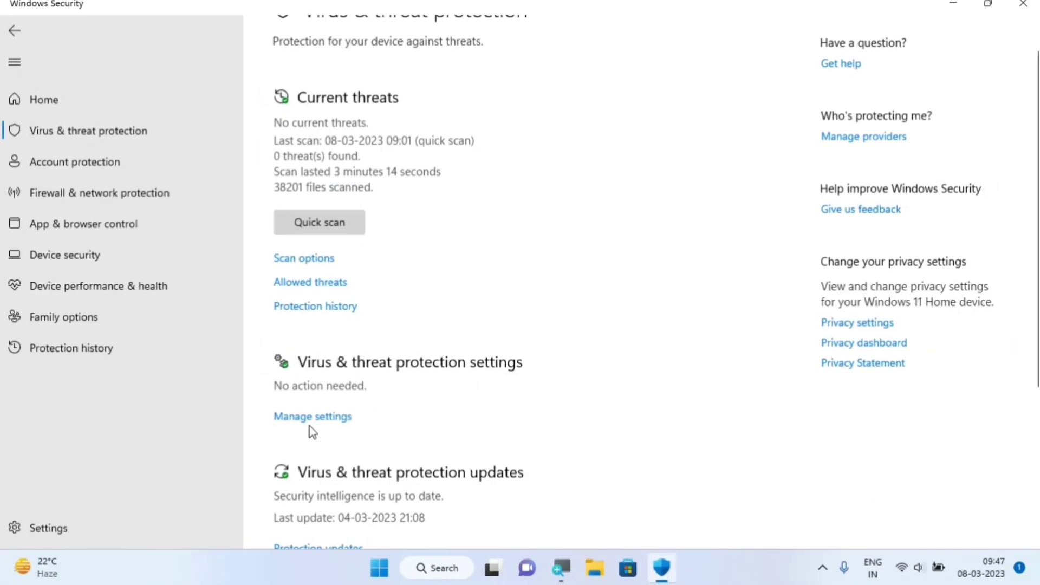
left_click(310, 424)
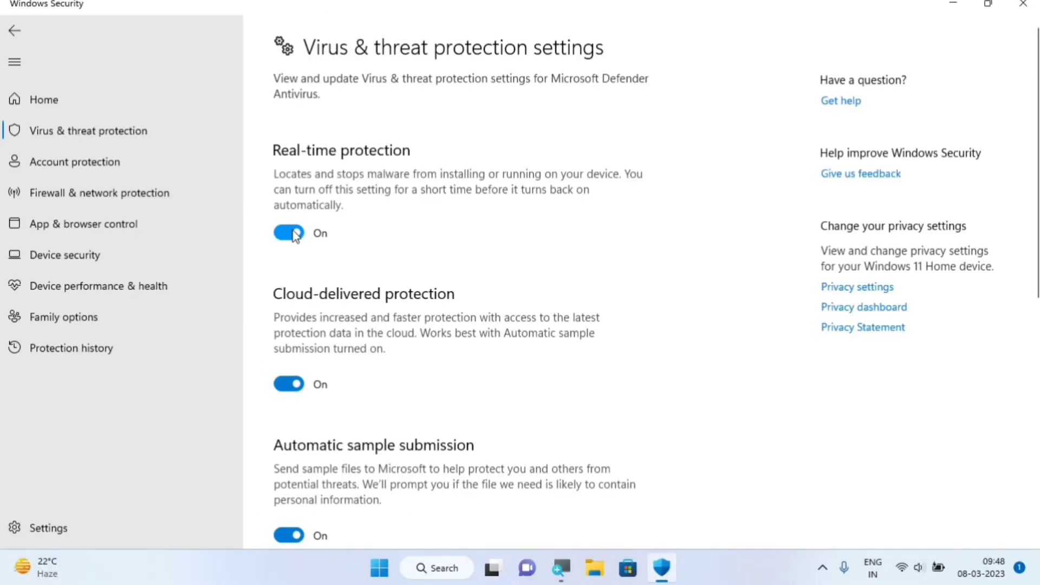
left_click(296, 235)
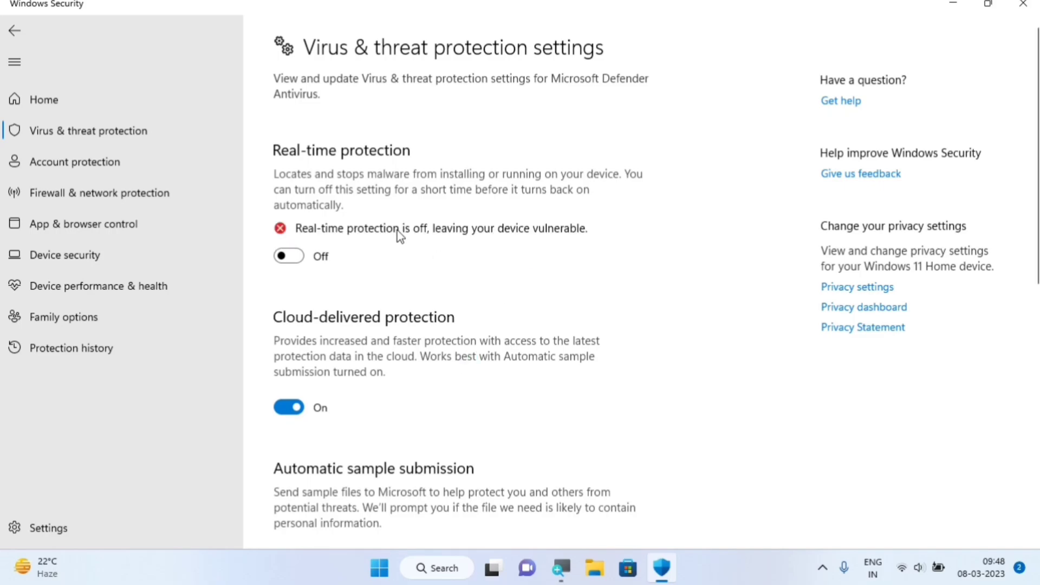
left_click(1023, 4)
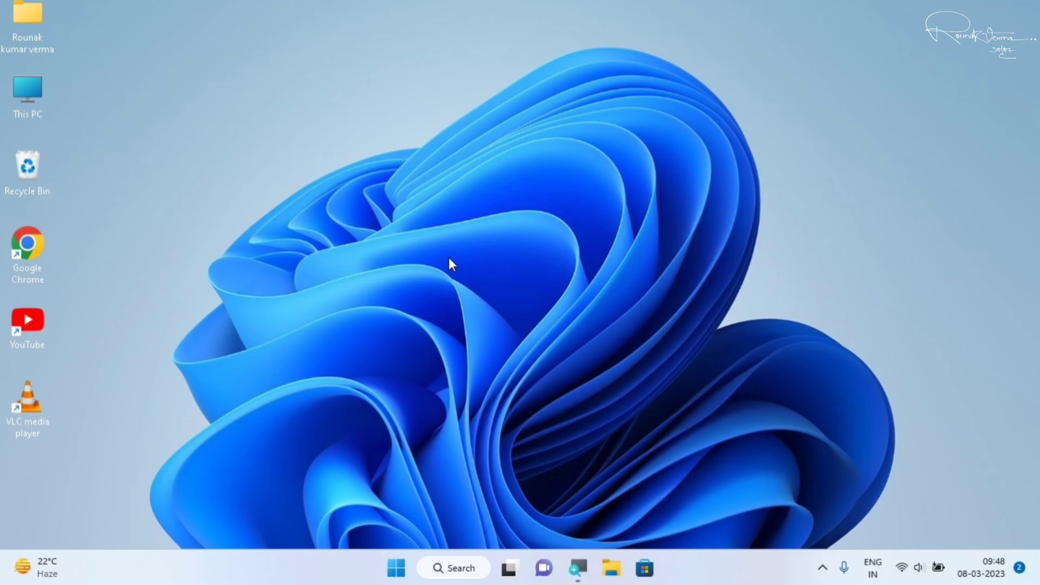
View the power options that include Restart, and dismiss them without choosing one.
left_click(397, 566)
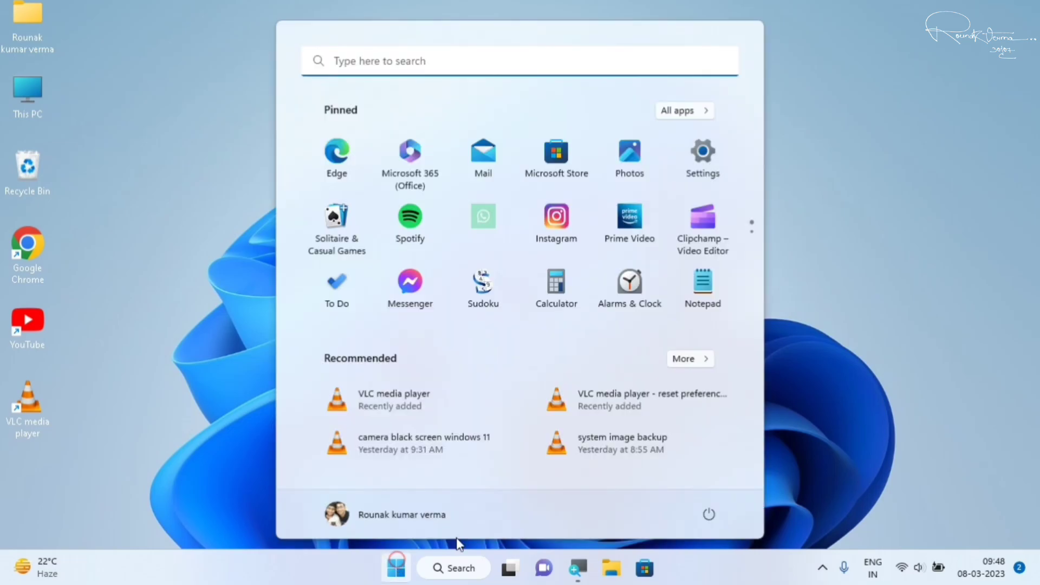
left_click(707, 513)
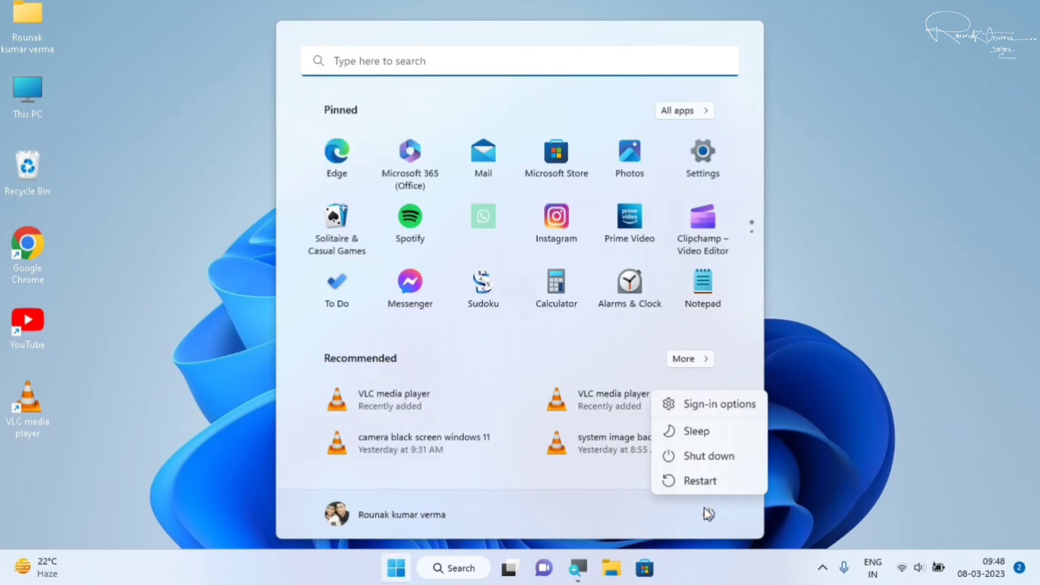
left_click(824, 427)
left_click(824, 427)
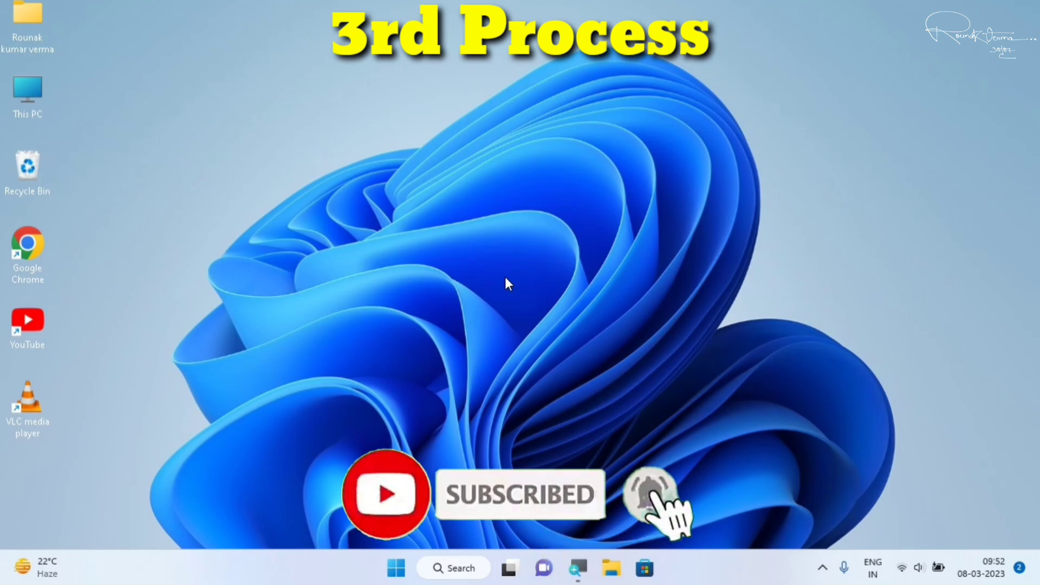
Search for cmd, launch Command Prompt as administrator, and move its window aside.
left_click(394, 567)
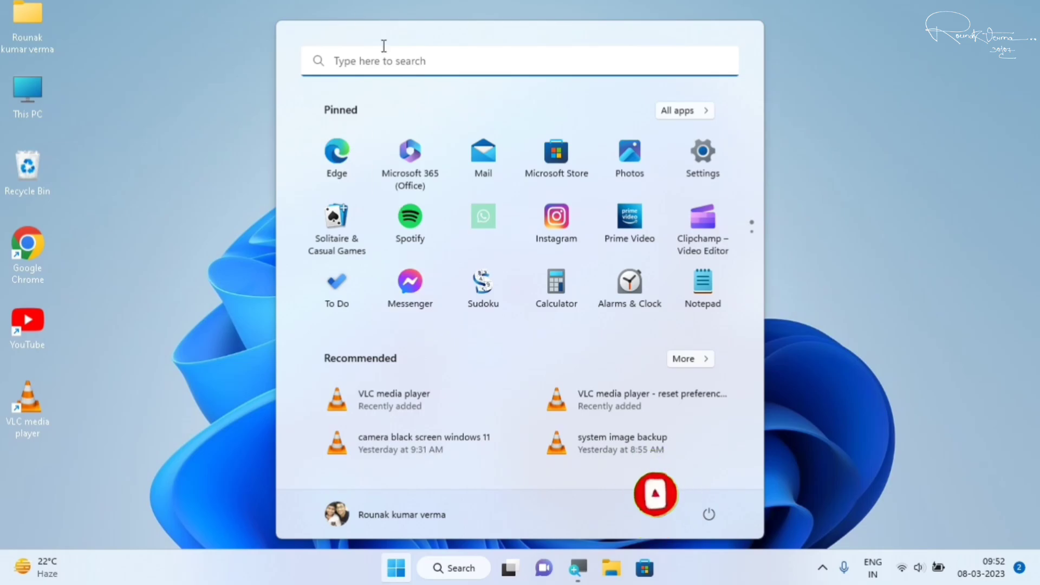
left_click(379, 48)
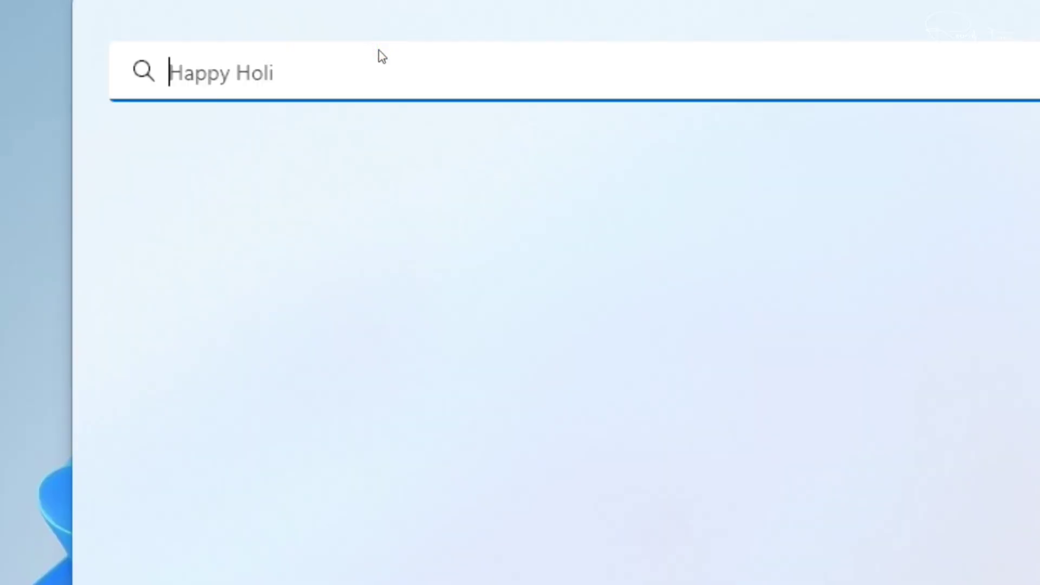
type("cmd")
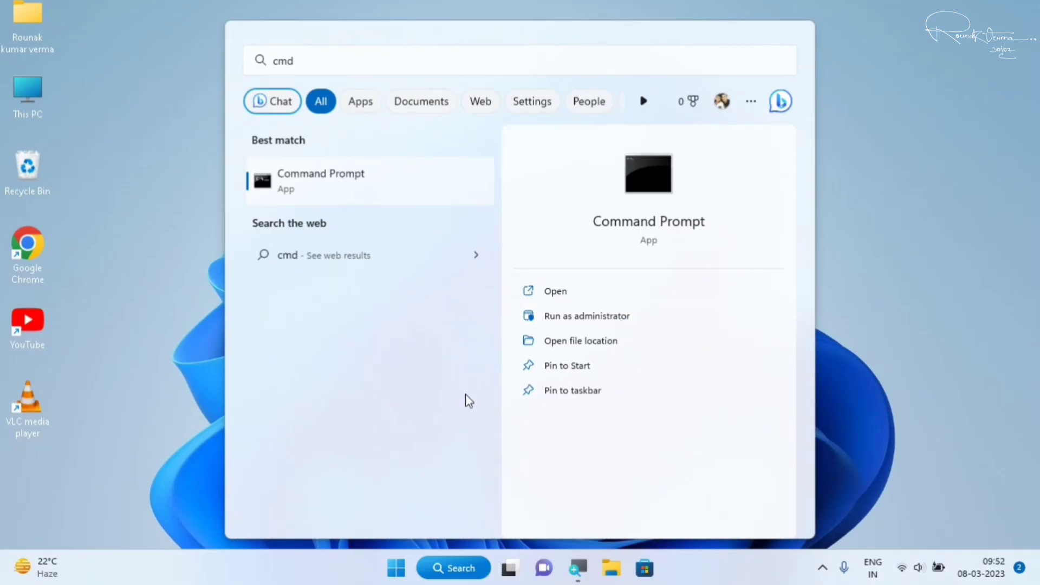
key("ctrl+shift+Return")
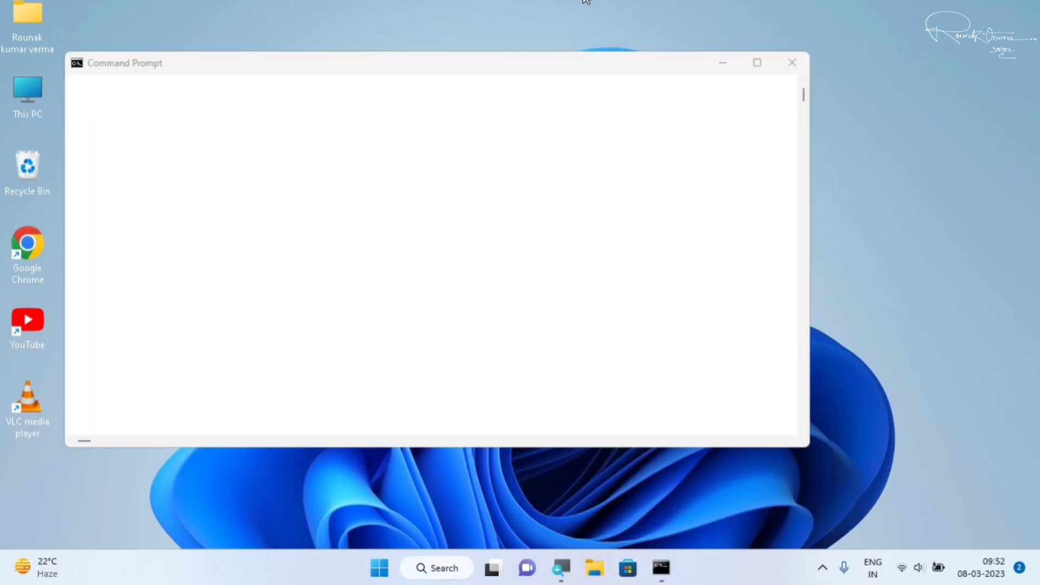
left_click_drag(429, 63, 655, 61)
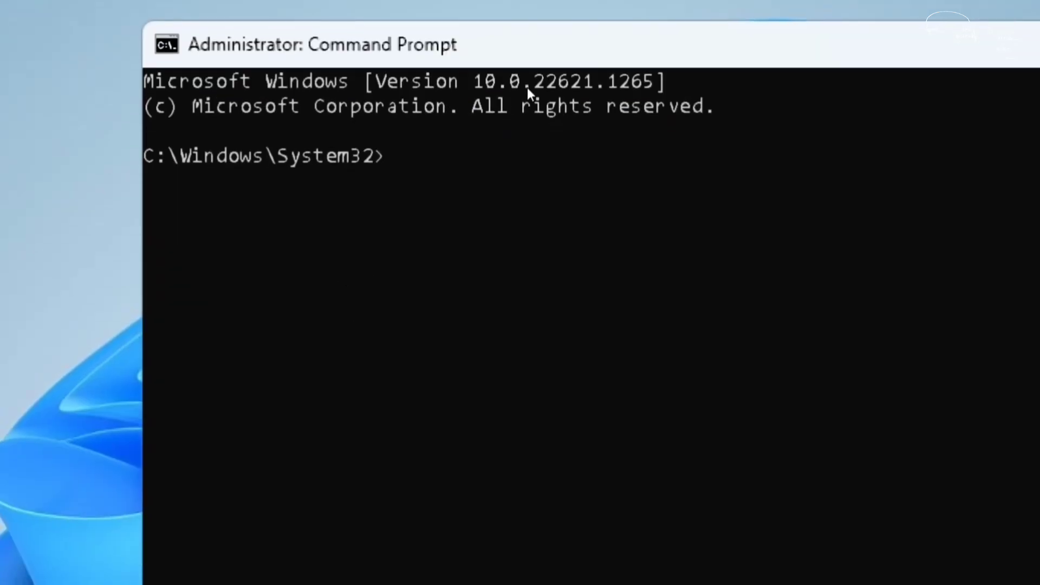
Run the system file check command "sfc /scannow" and close the Command Prompt window.
type("sfc /")
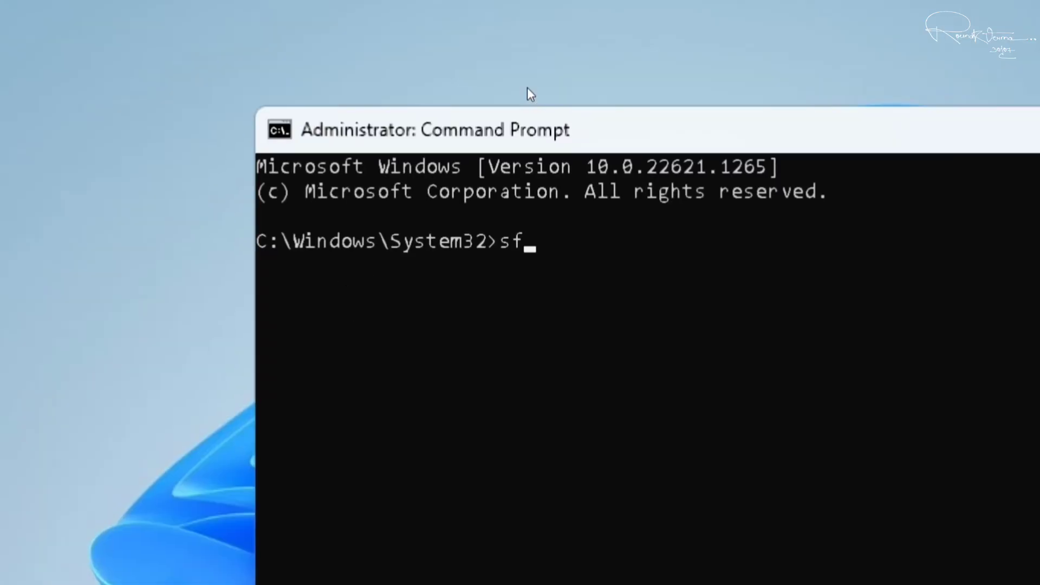
type("scna")
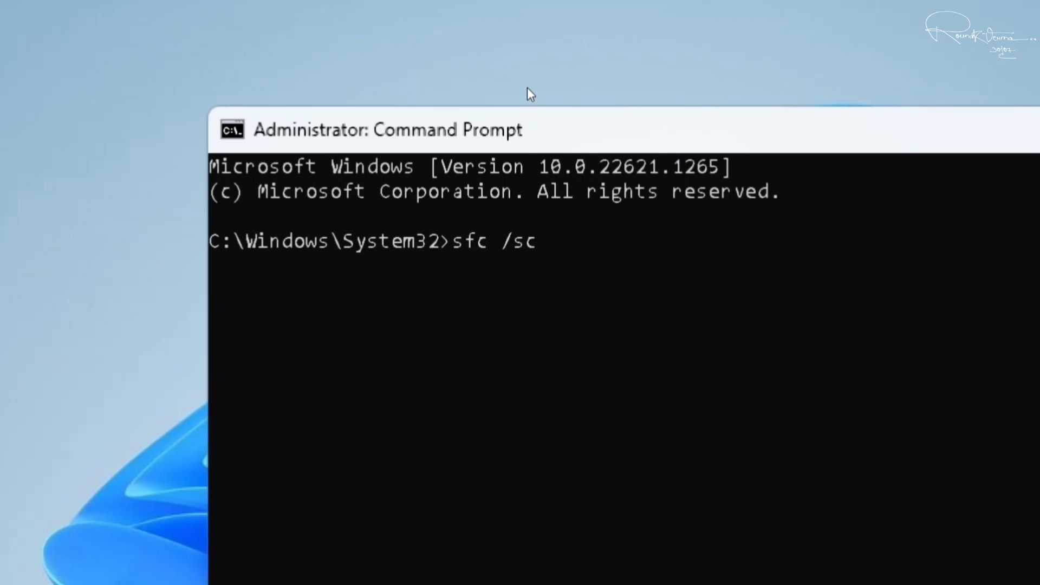
key("BackSpace")
key("BackSpace")
type("annow")
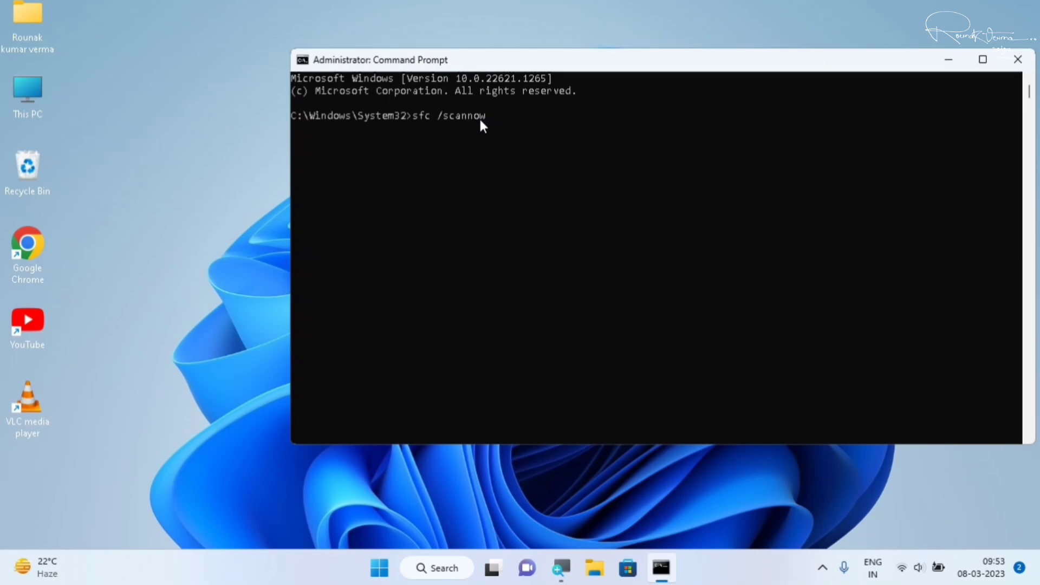
key("Return")
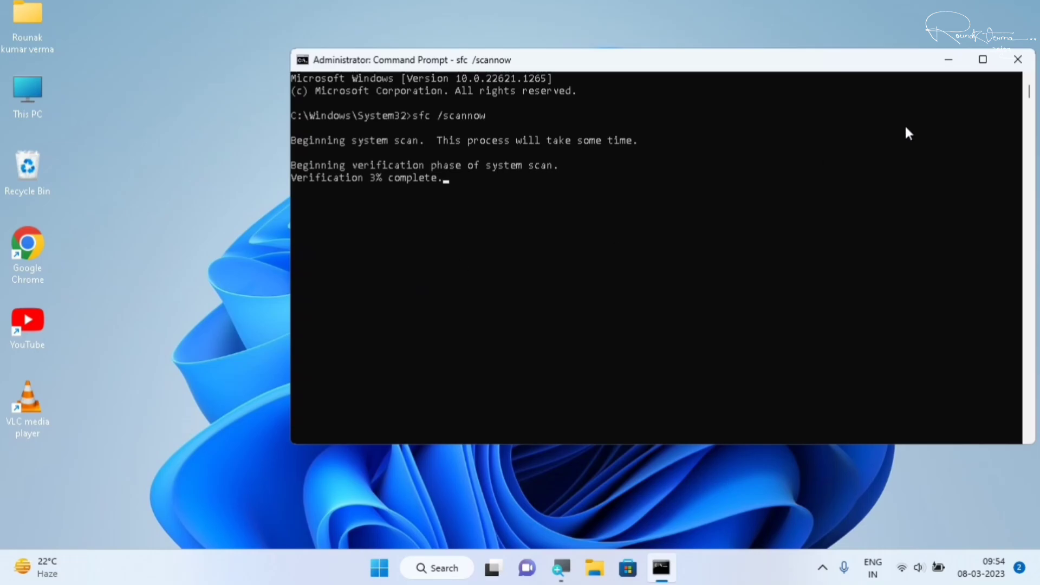
left_click(1021, 64)
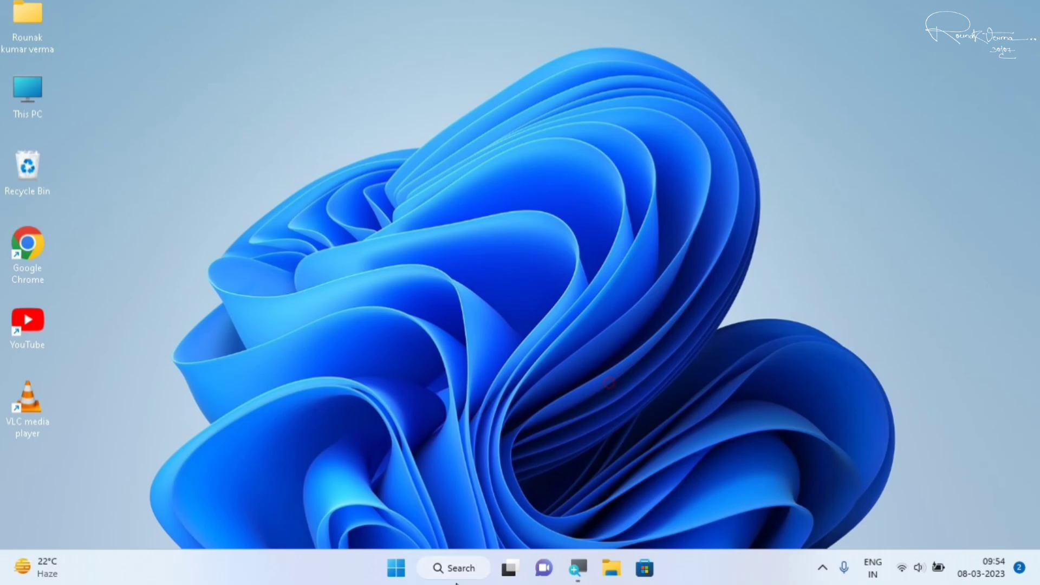
Locate the computer's power control for restarting, and leave the Start menu without restarting.
left_click(397, 568)
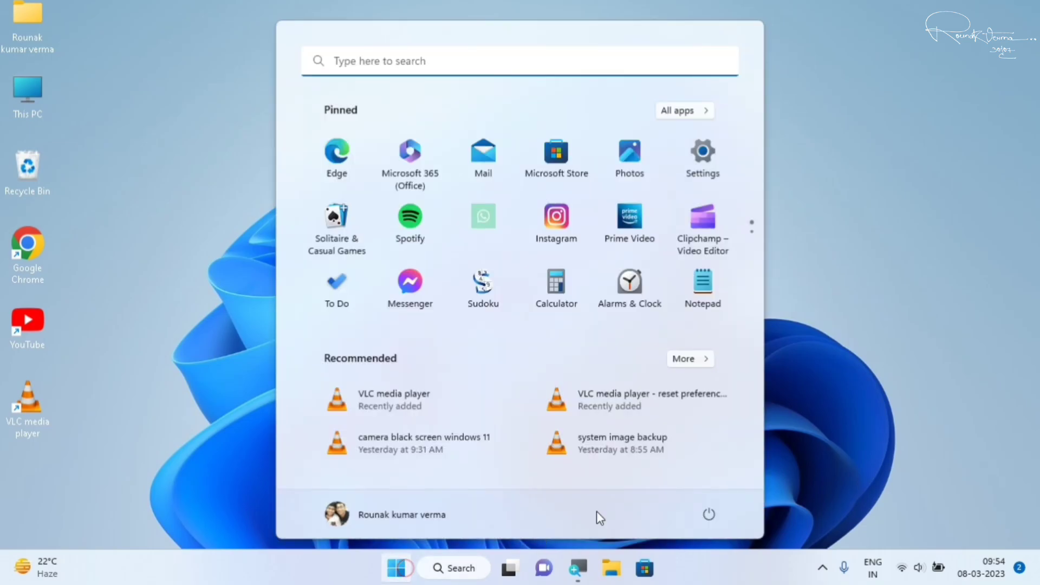
left_click(709, 514)
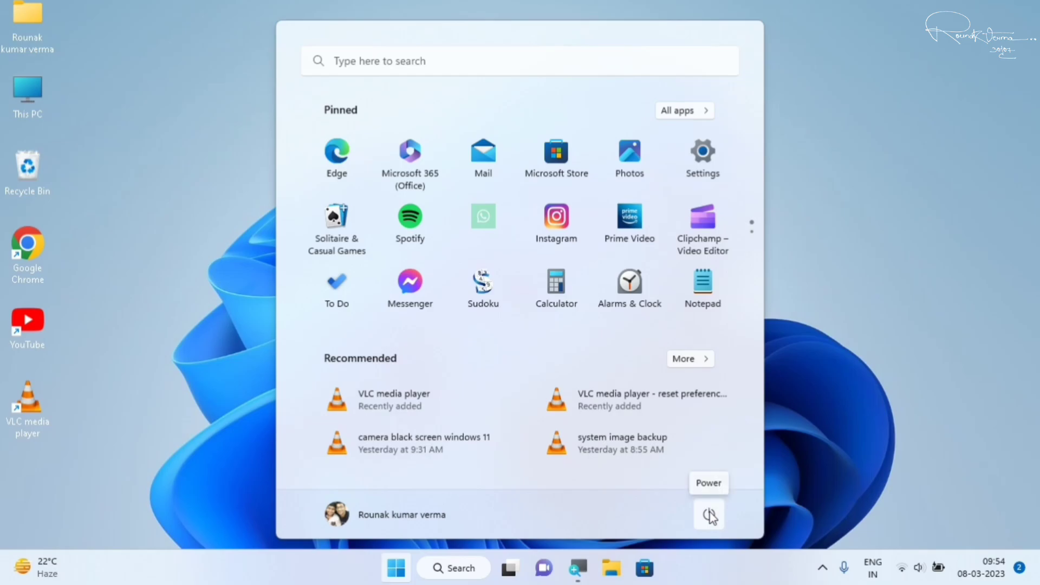
left_click(879, 158)
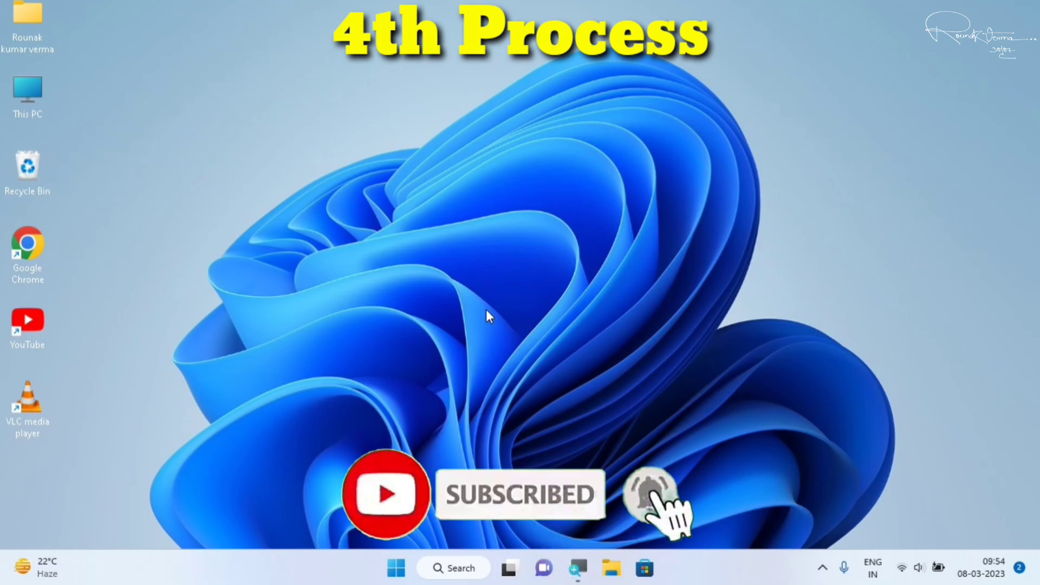
Open Settings and go to the list of installed apps.
left_click(396, 569)
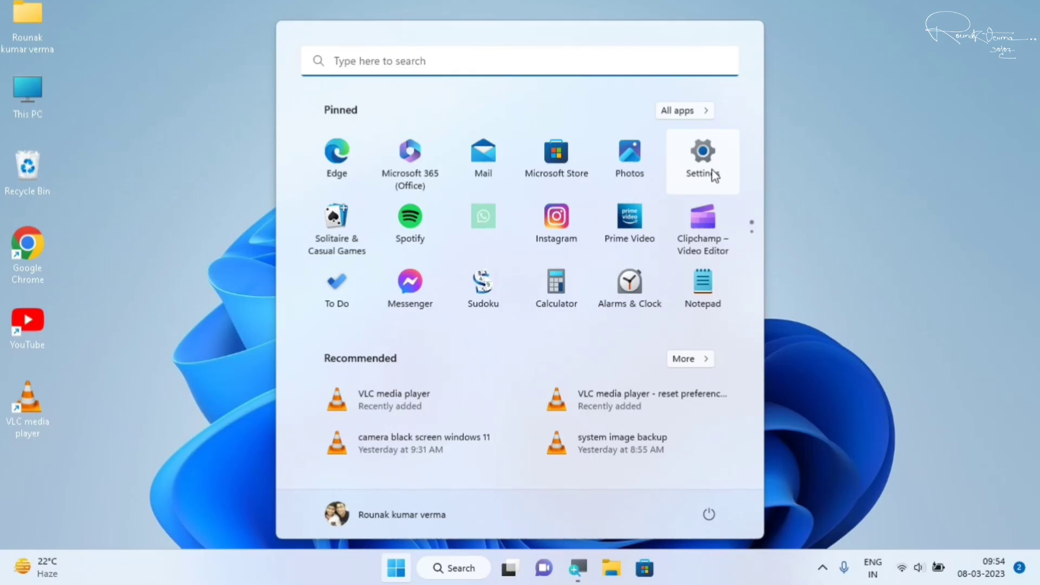
left_click(704, 163)
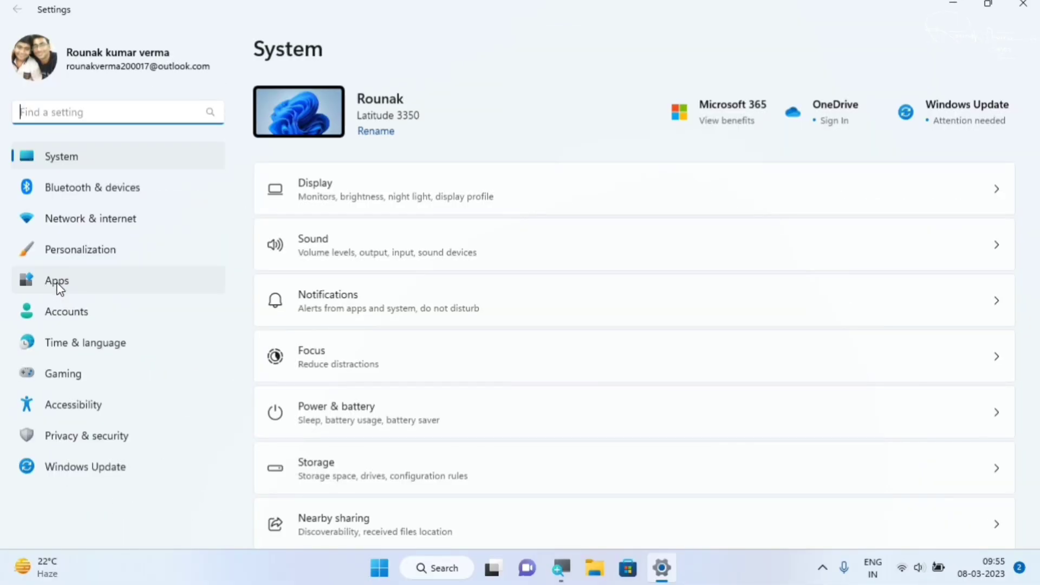
left_click(58, 287)
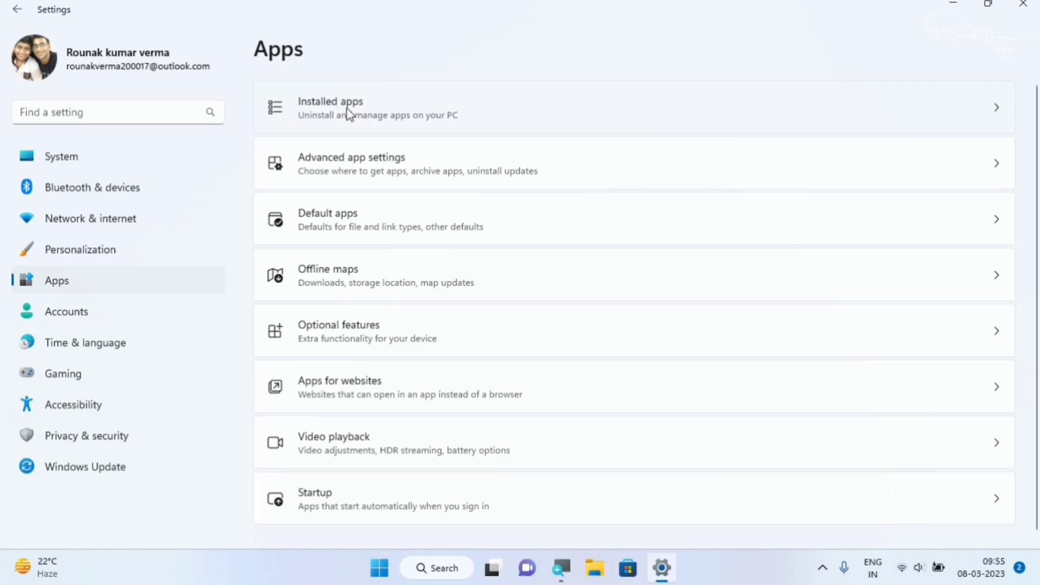
left_click(347, 108)
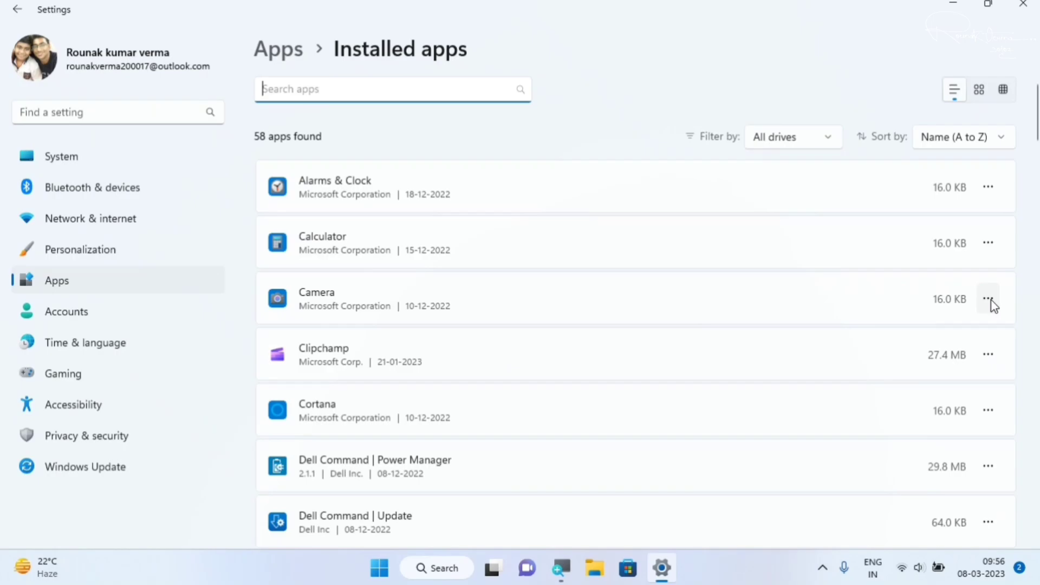
Open the Camera app's advanced options, review the Terminate, Repair and Reset choices, and close Settings.
left_click(990, 300)
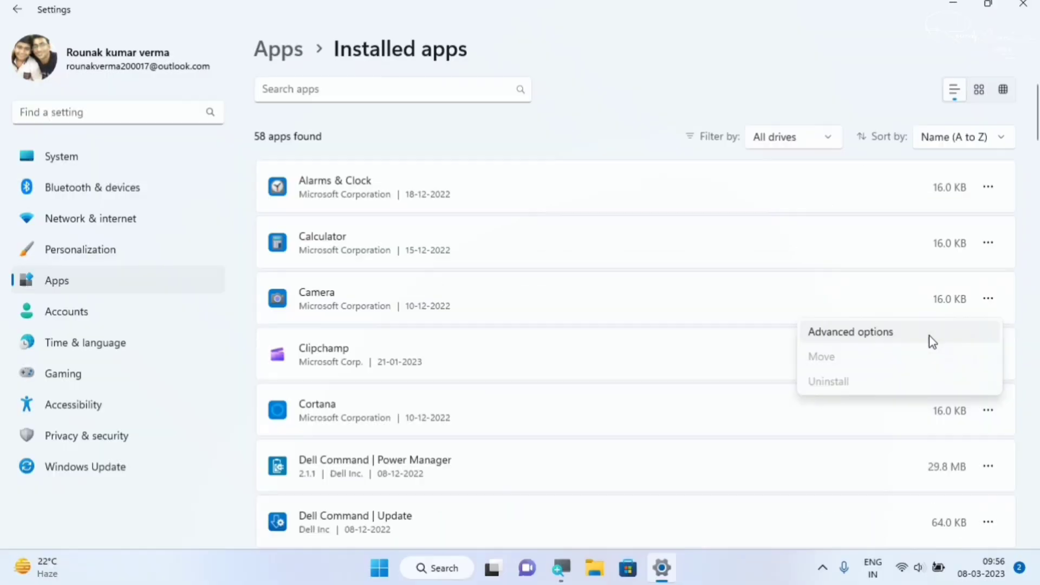
left_click(789, 341)
left_click(929, 336)
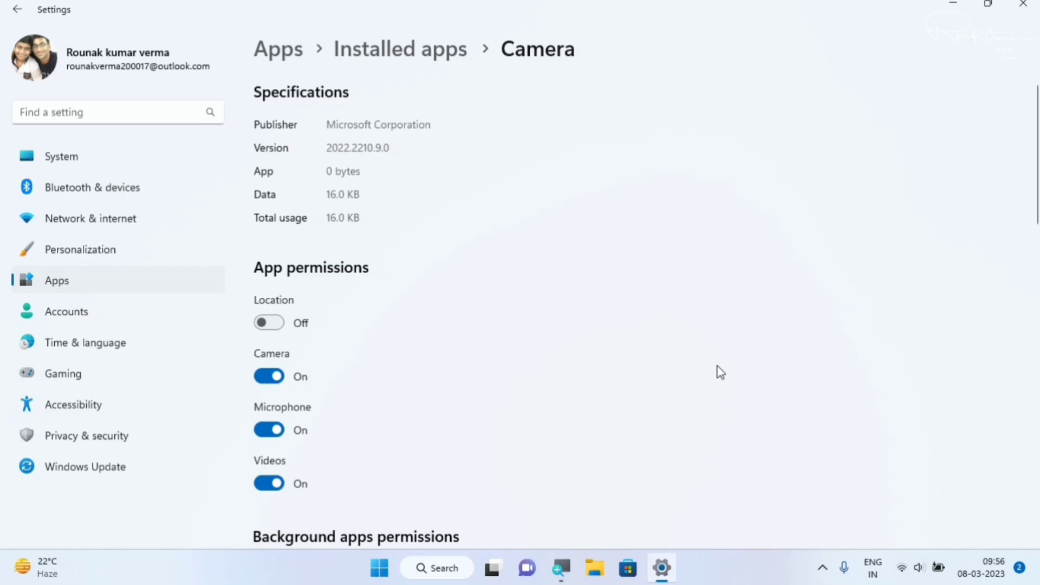
scroll(721, 372, "down", 8)
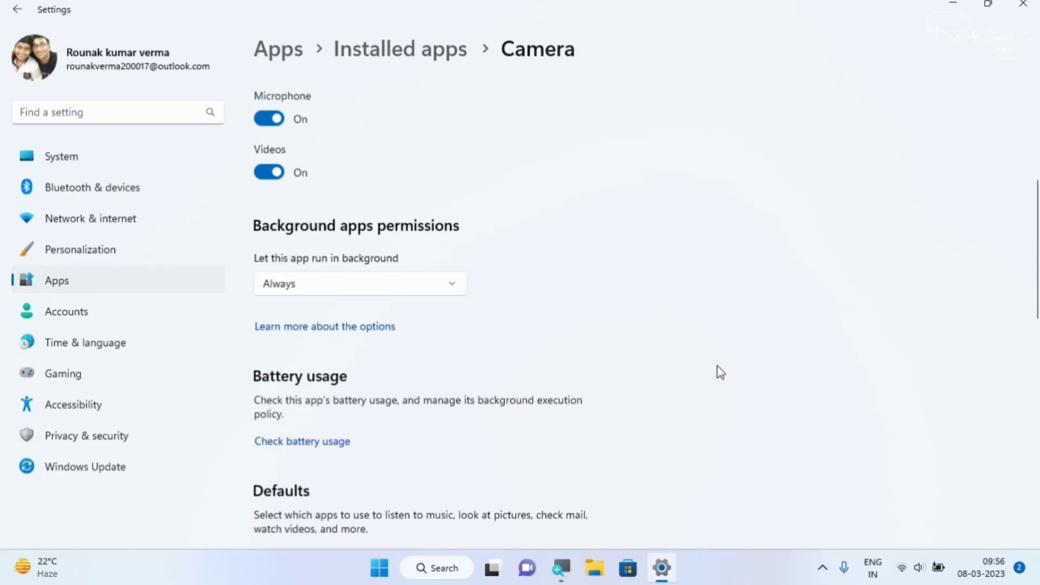
scroll(721, 372, "down", 7)
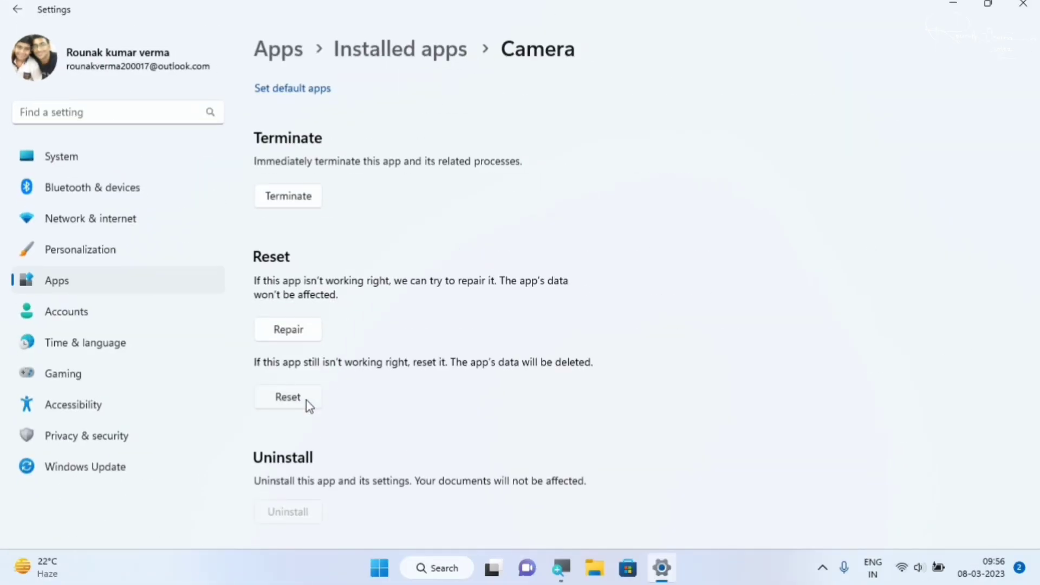
left_click(1023, 5)
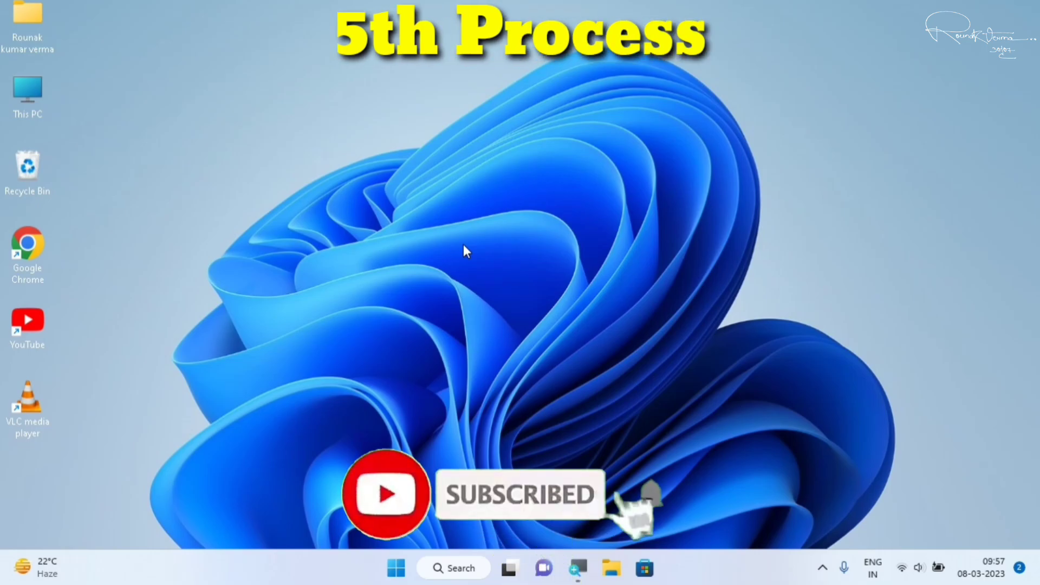
left_click(396, 569)
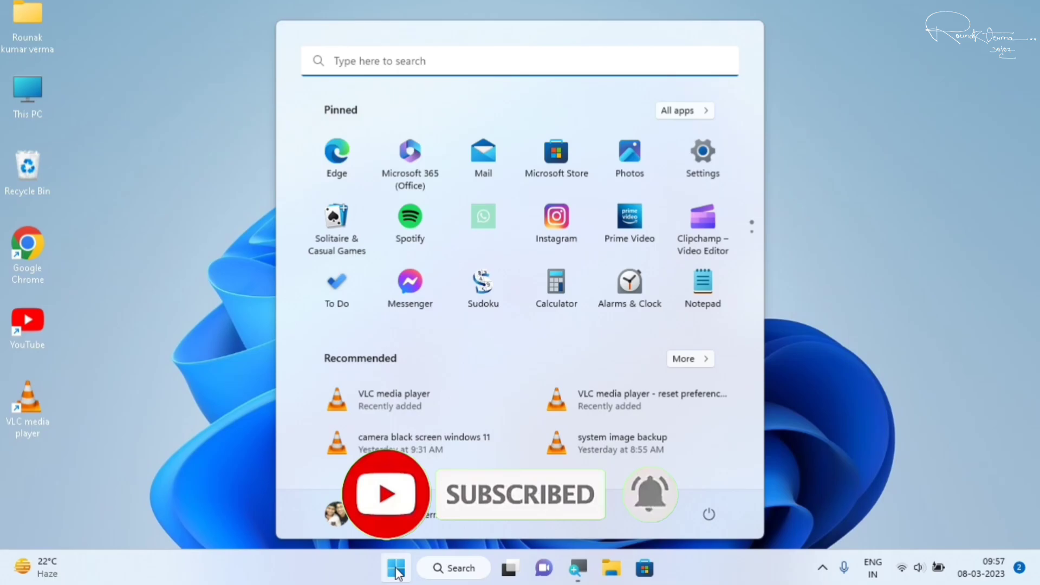
type("contporp")
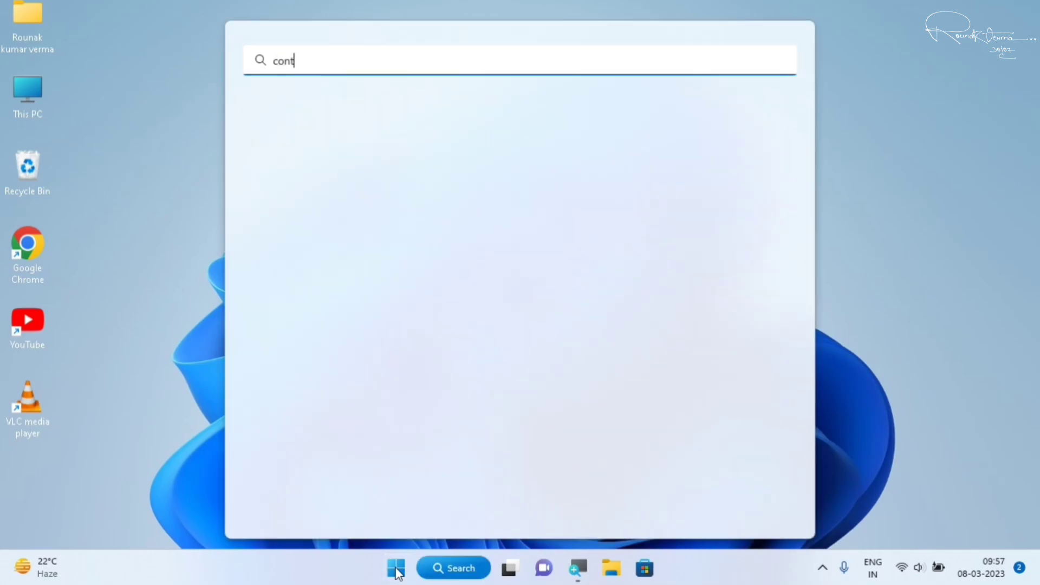
key("BackSpace")
key("BackSpace")
key("BackSpace")
key("BackSpace")
type("rol panel")
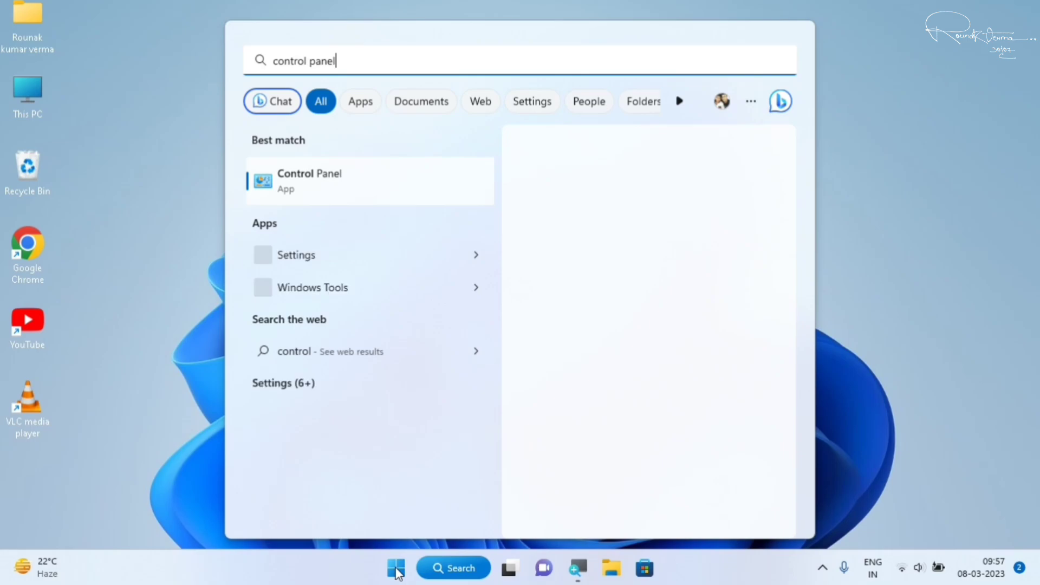
left_click(611, 235)
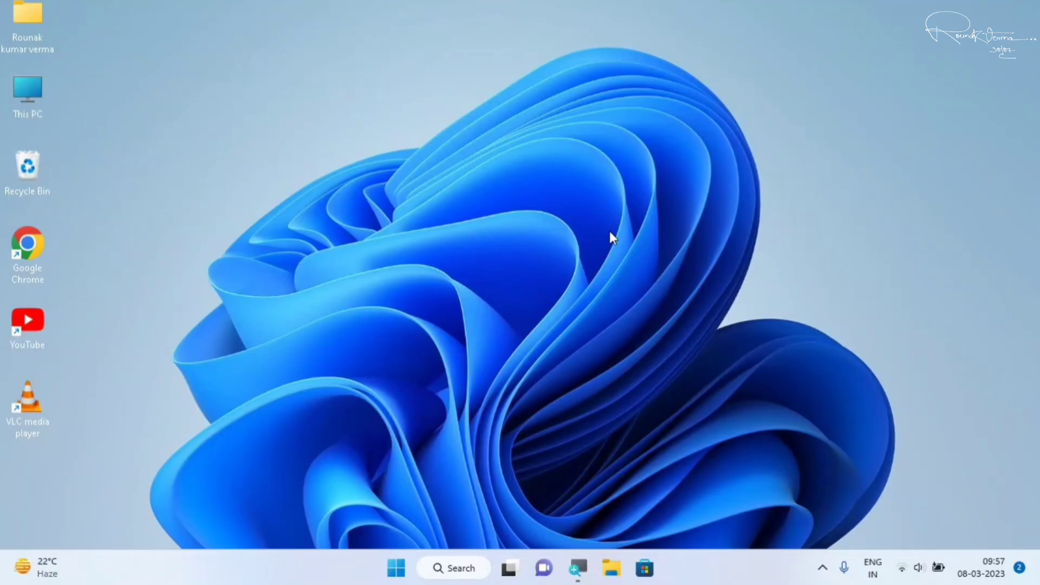
Search for "control panel" and open Control Panel.
left_click(400, 568)
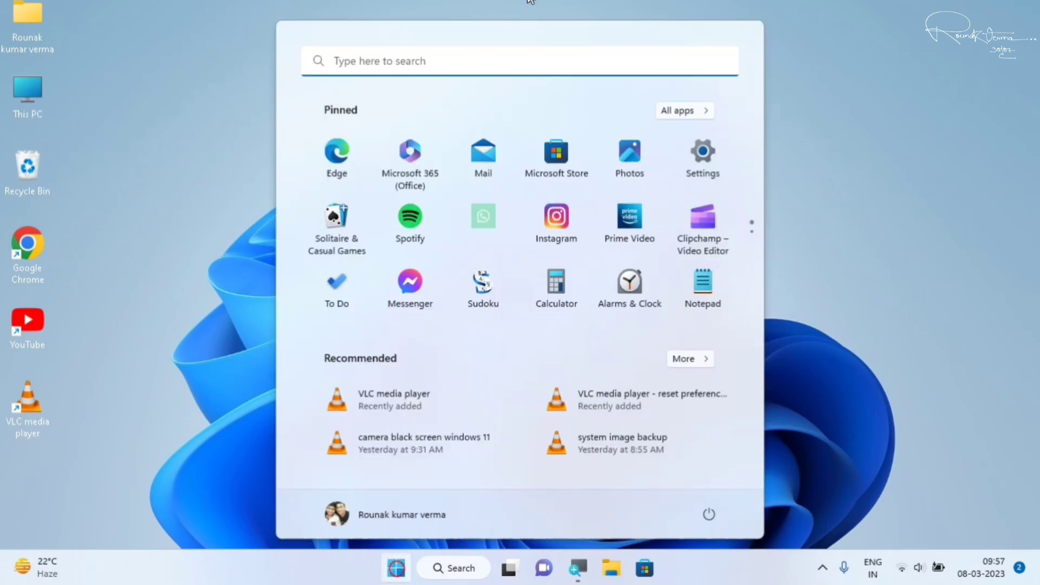
left_click(485, 65)
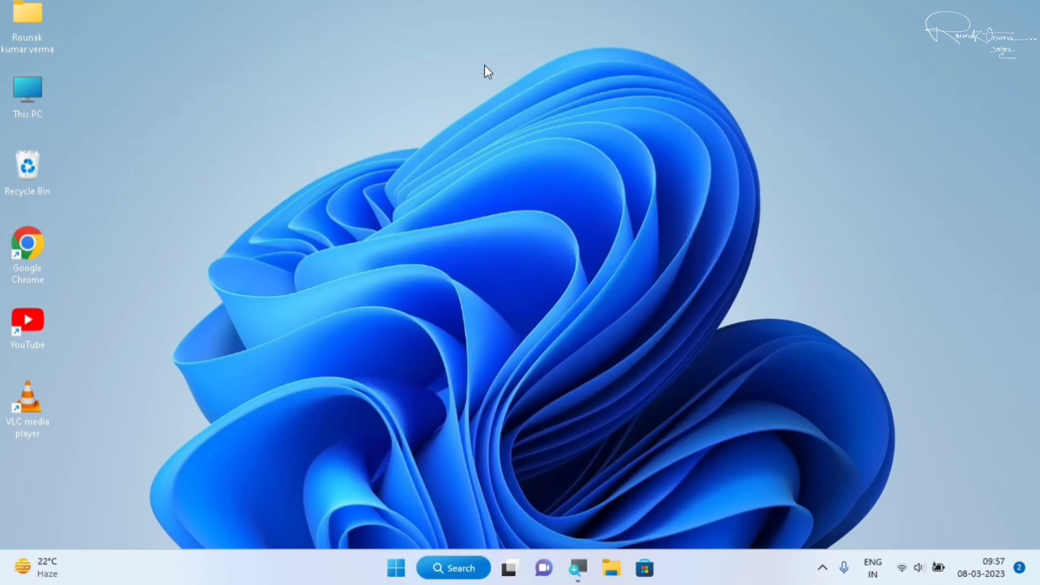
type("tor")
key("BackSpace")
key("BackSpace")
key("BackSpace")
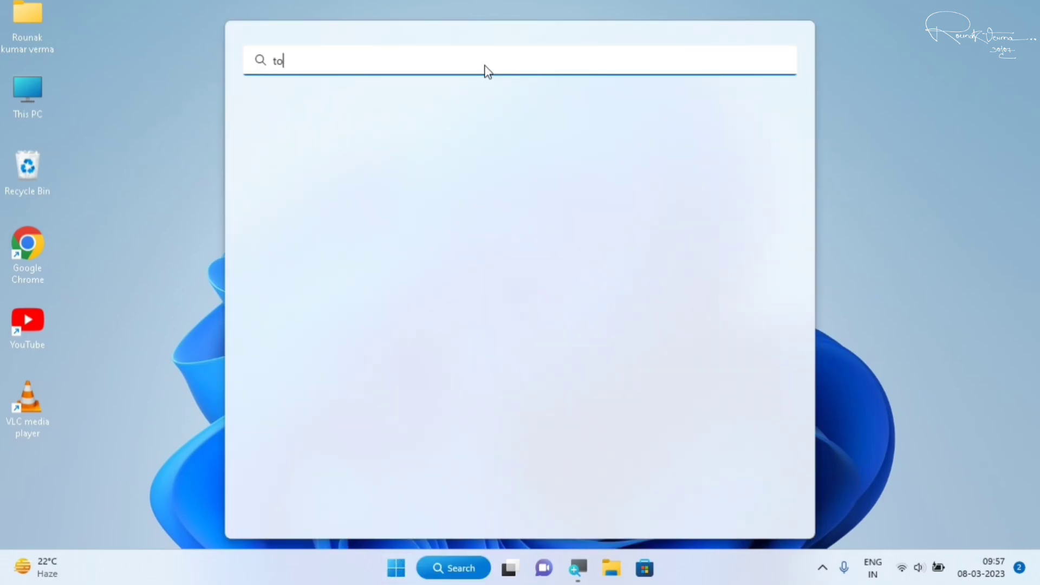
type("control panel")
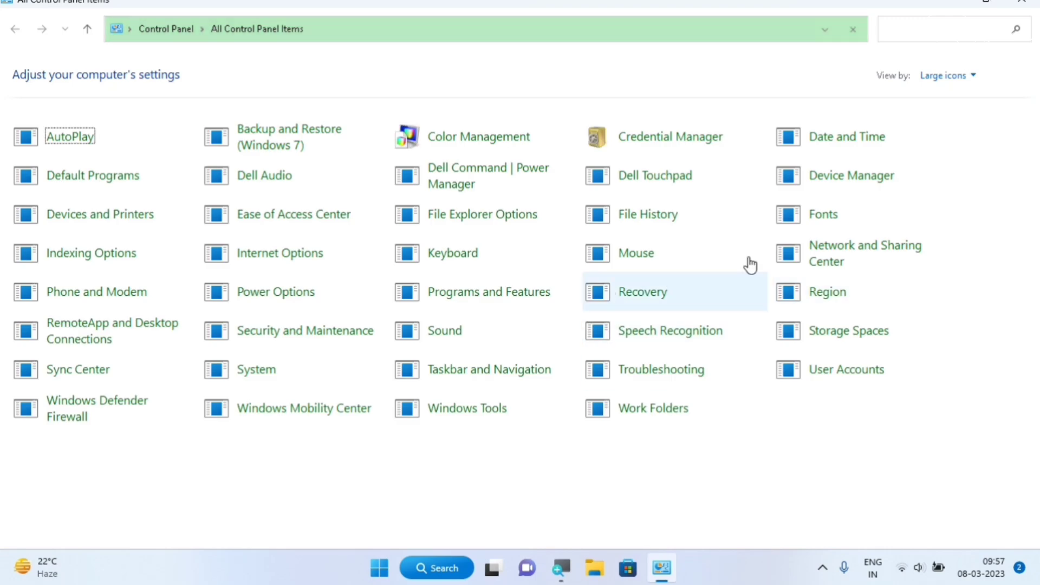
Switch the Control Panel items to the Category view and back to Large icons.
left_click(960, 81)
left_click(954, 97)
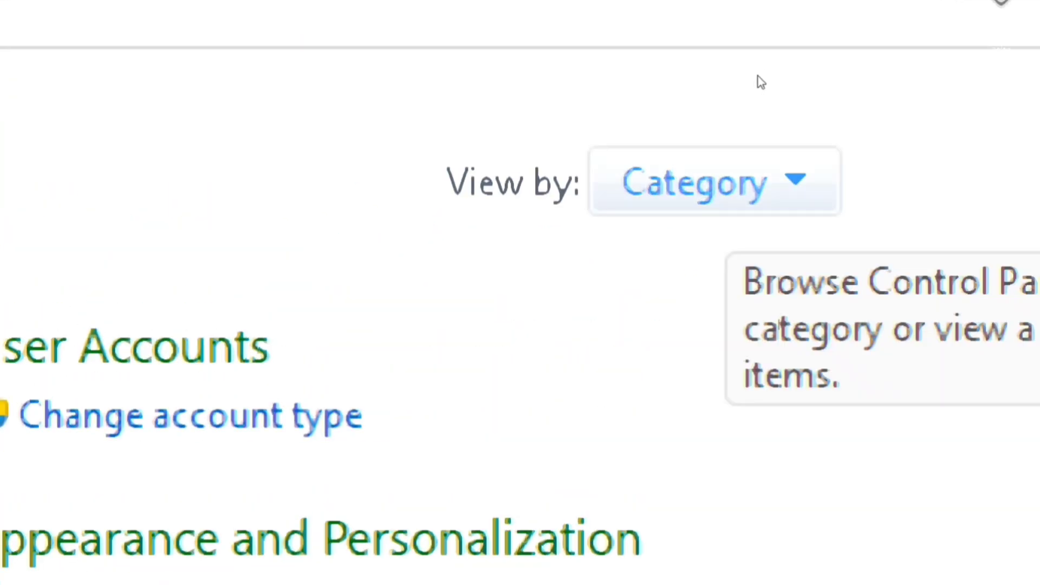
left_click(758, 77)
left_click(764, 120)
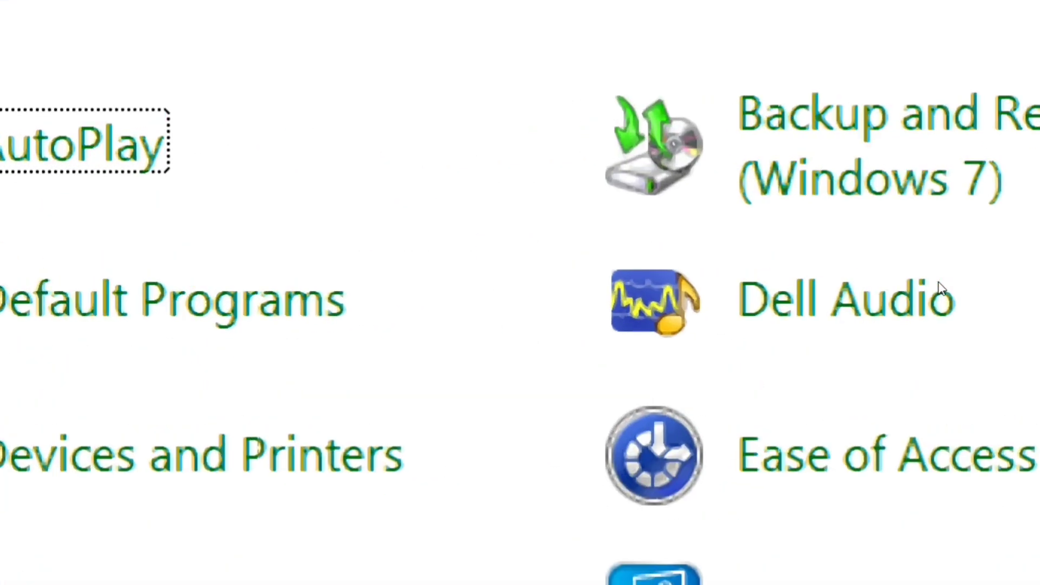
left_click(1012, 286)
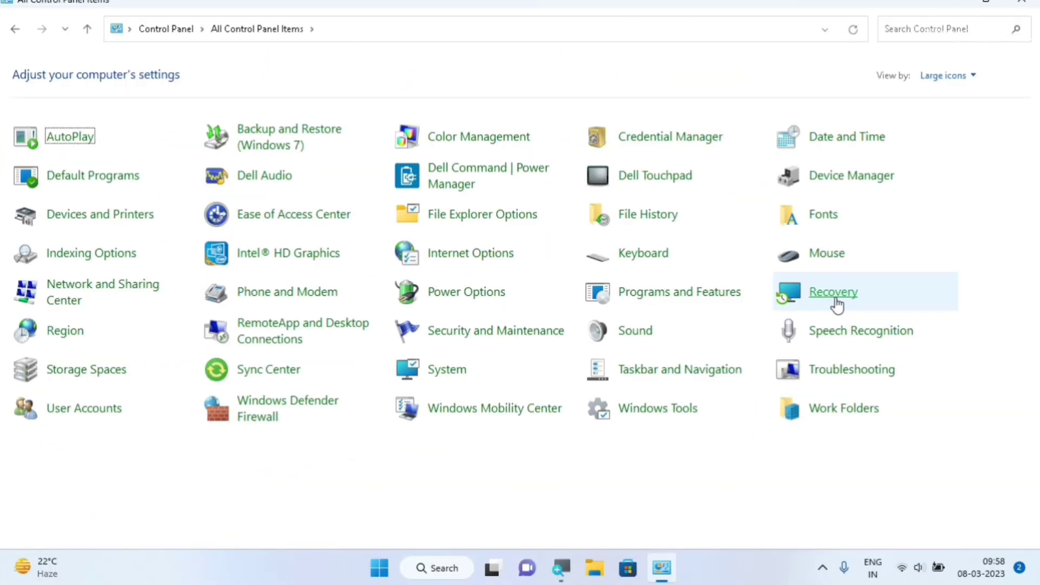
Open Recovery in Control Panel and launch System Restore from the advanced recovery tools.
left_click(834, 295)
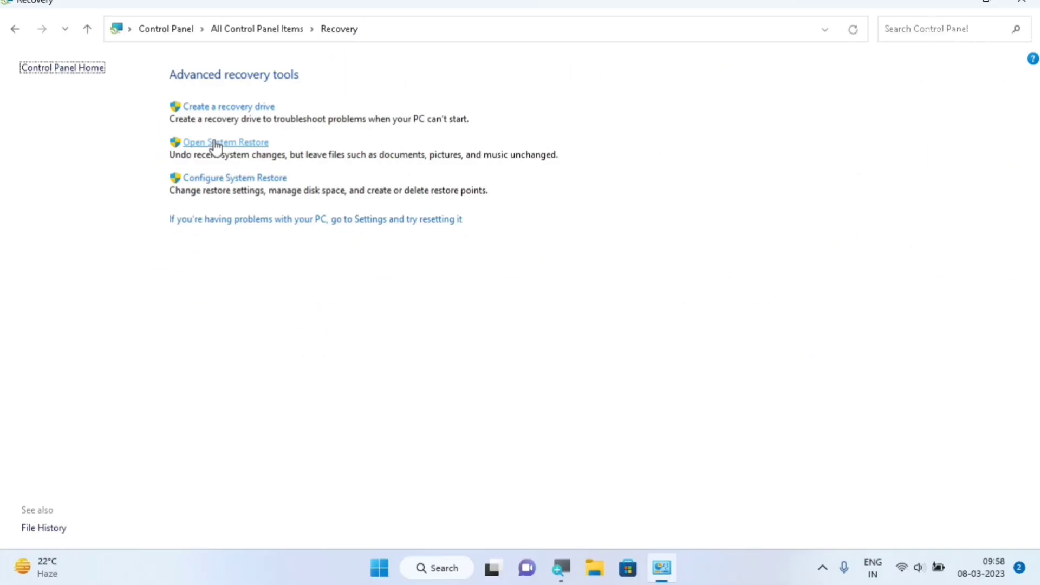
left_click(216, 143)
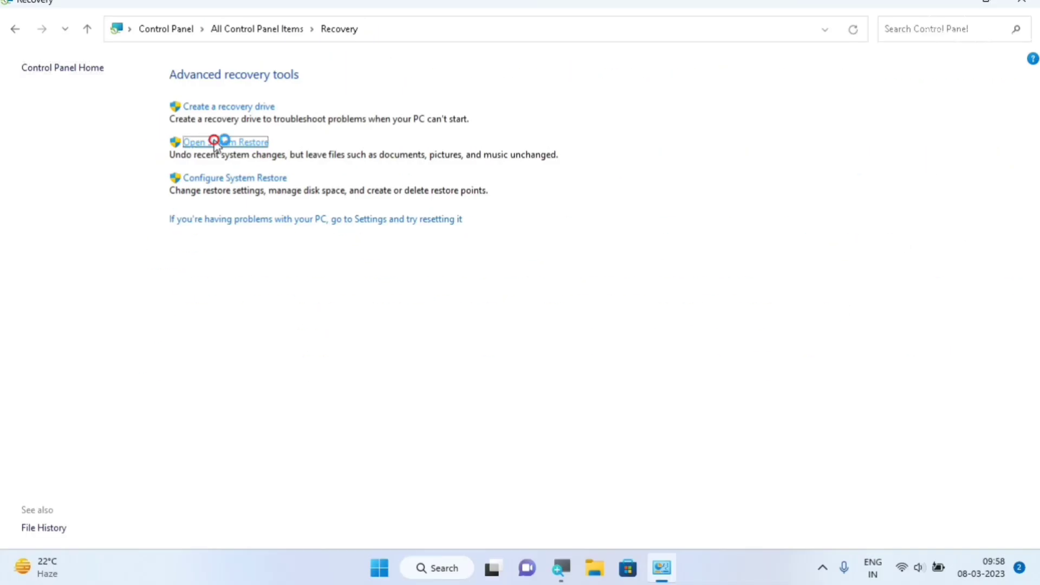